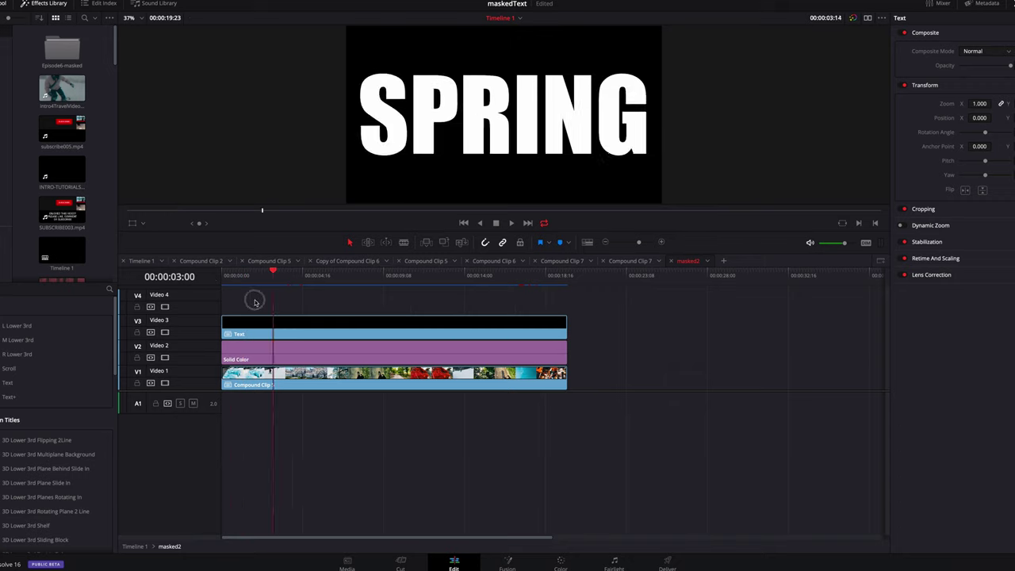
- Move the playhead back to 00:00:00:00 so the WINTER title shows
click(262, 324)
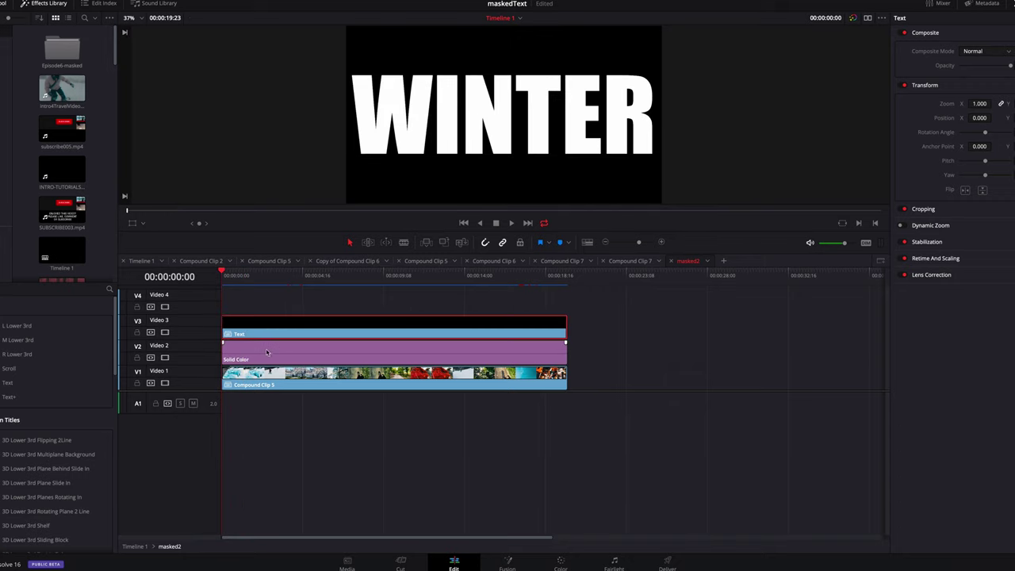
- Shift the Text and Solid Color clips to preview the footage, return them, and select Solid Color
click(267, 354)
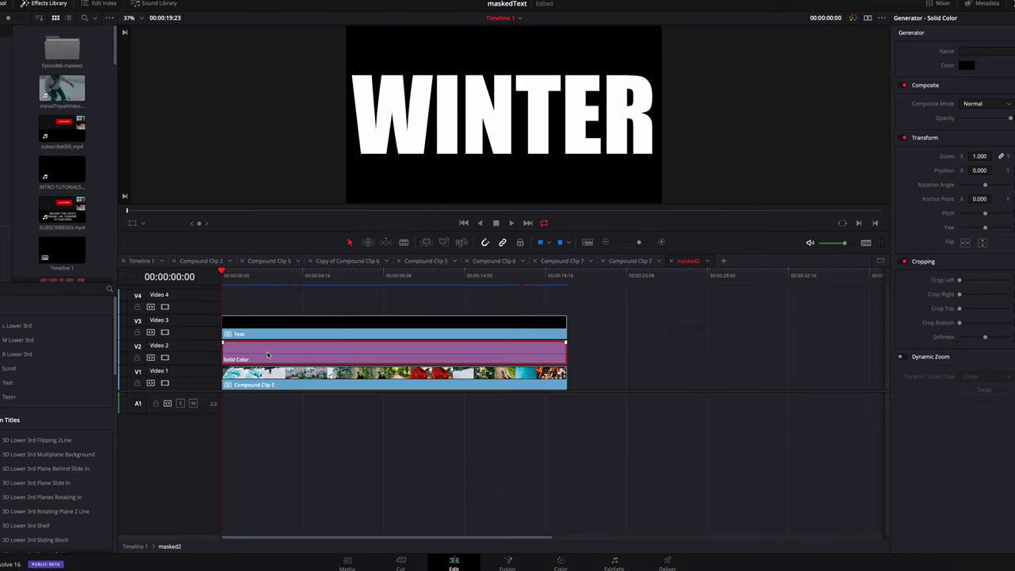
click(300, 385)
drag(587, 303, 438, 357)
drag(223, 275, 250, 283)
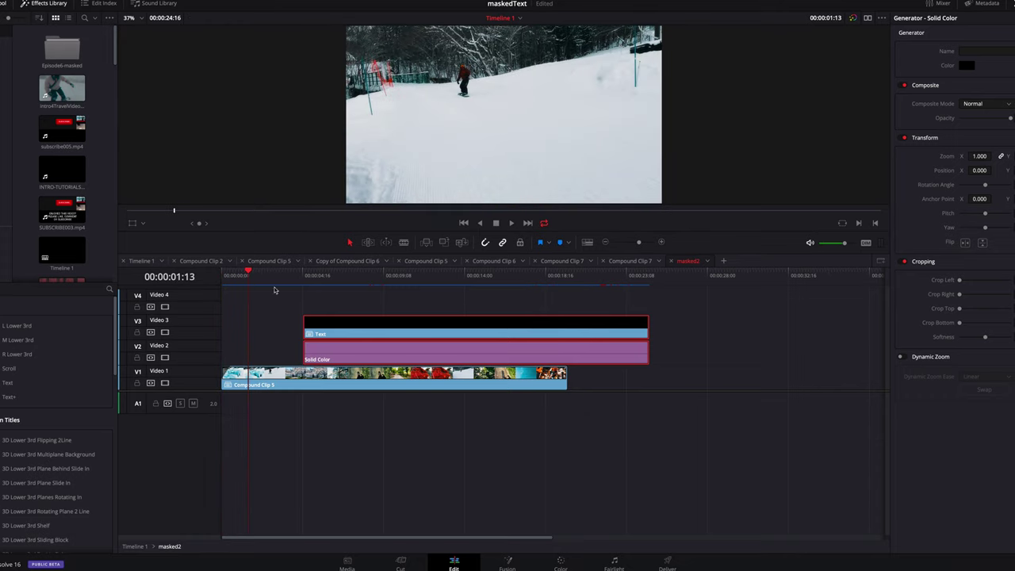
drag(721, 356, 484, 341)
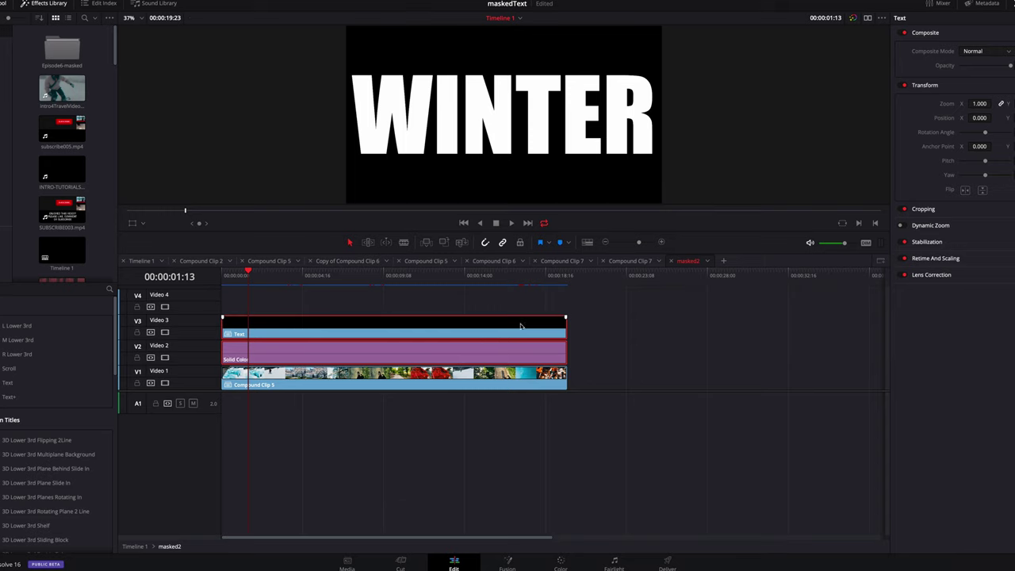
click(609, 332)
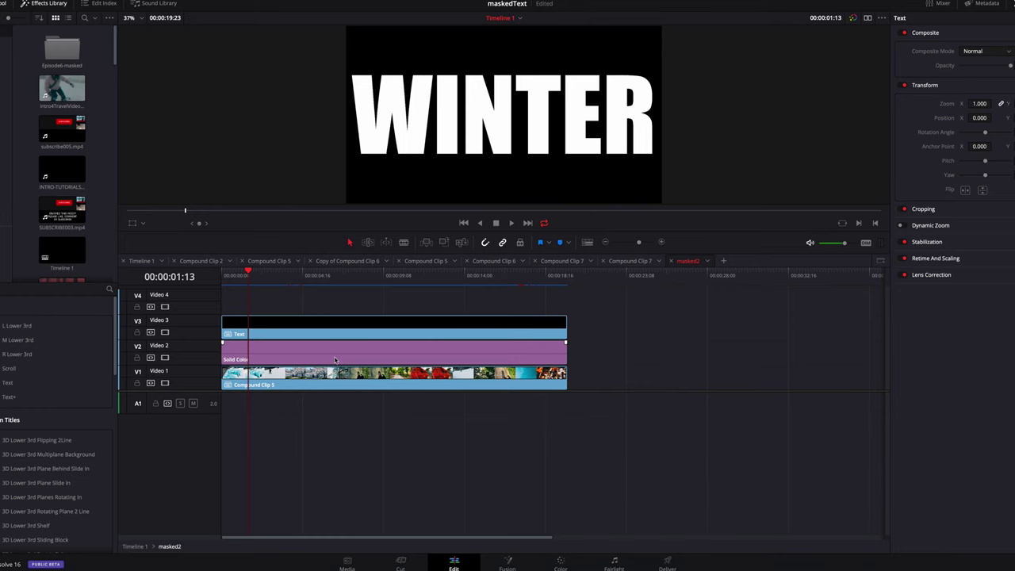
click(339, 360)
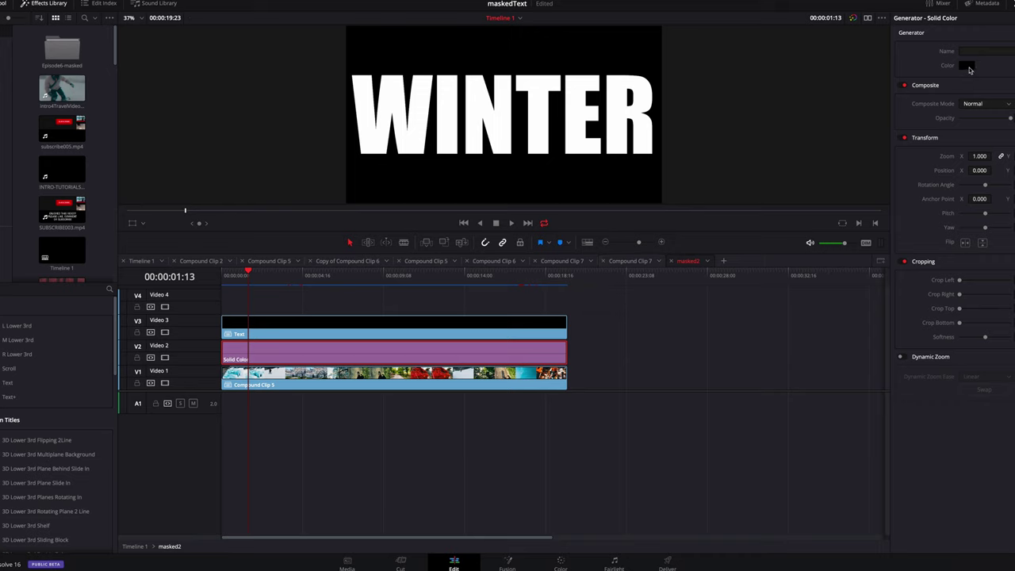
- Change the Solid Color generator's colour to Tangerine orange
click(966, 66)
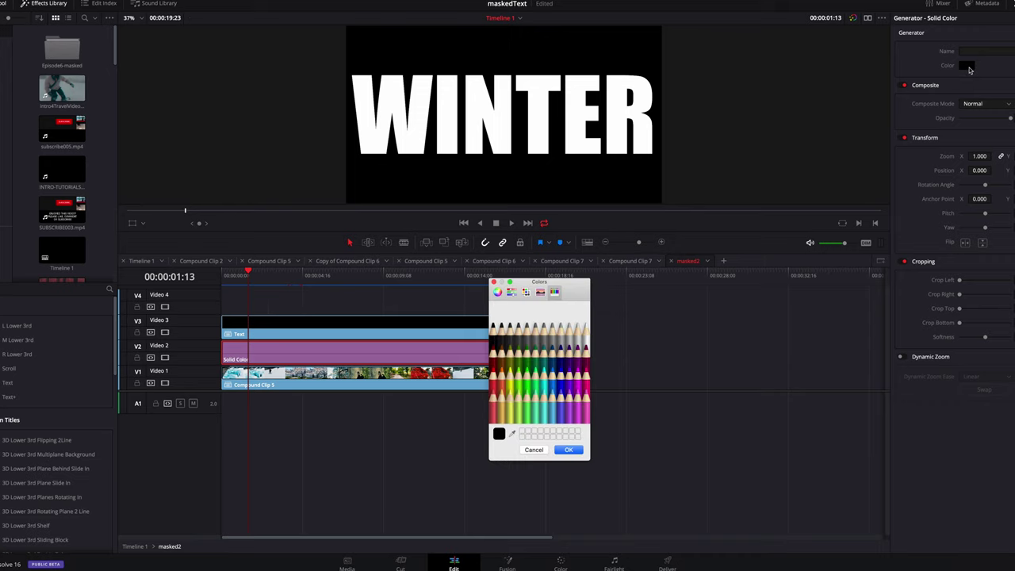
click(502, 386)
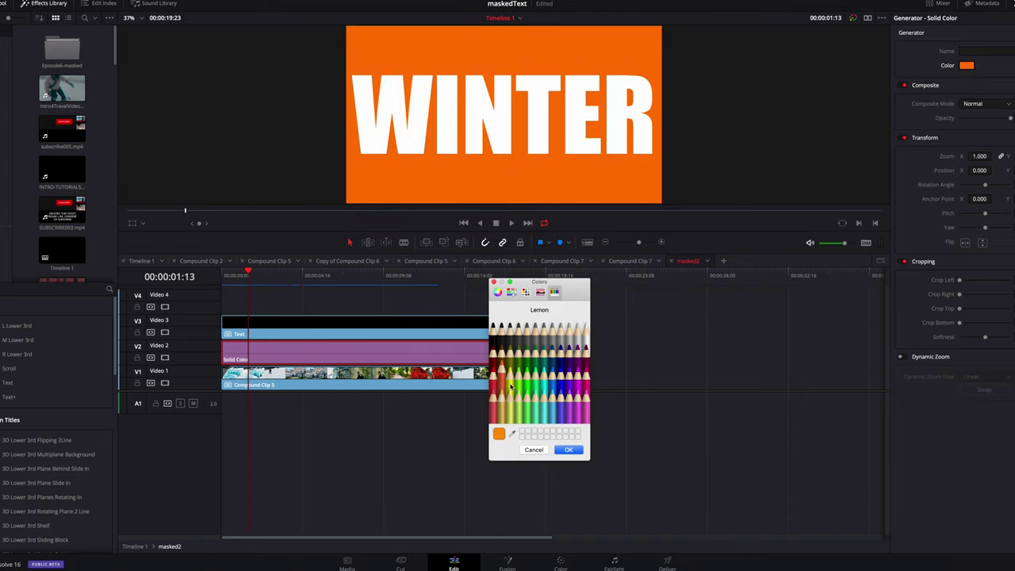
click(577, 451)
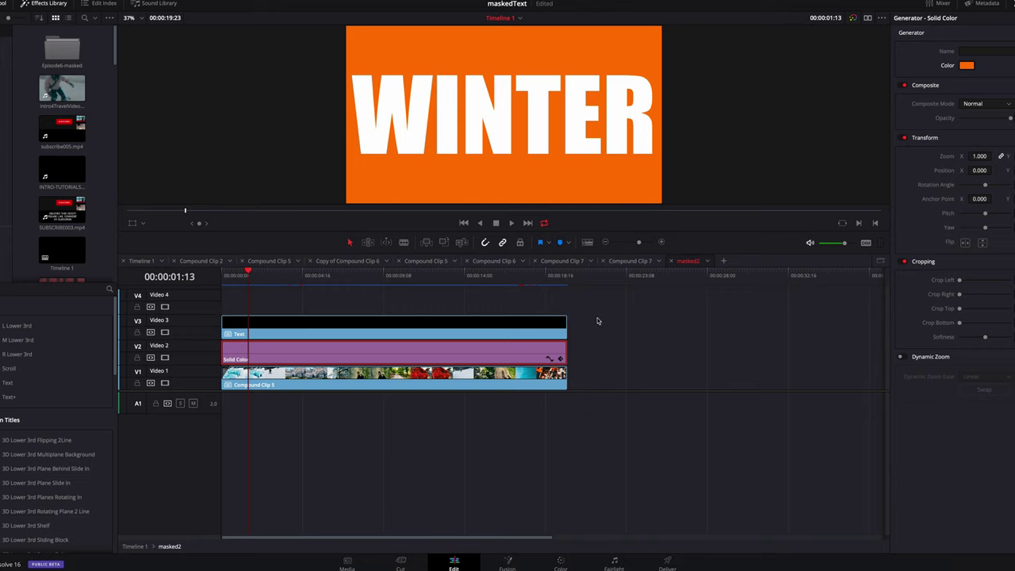
drag(609, 315, 428, 359)
- Combine the Text and orange Solid Color clips into a compound clip named MaskedText
right_click(428, 359)
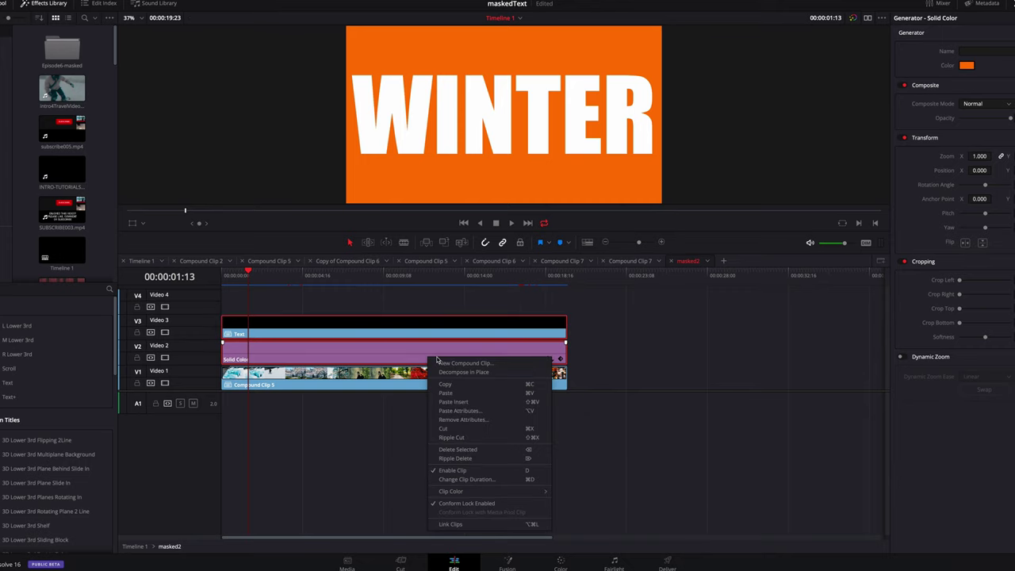
click(476, 361)
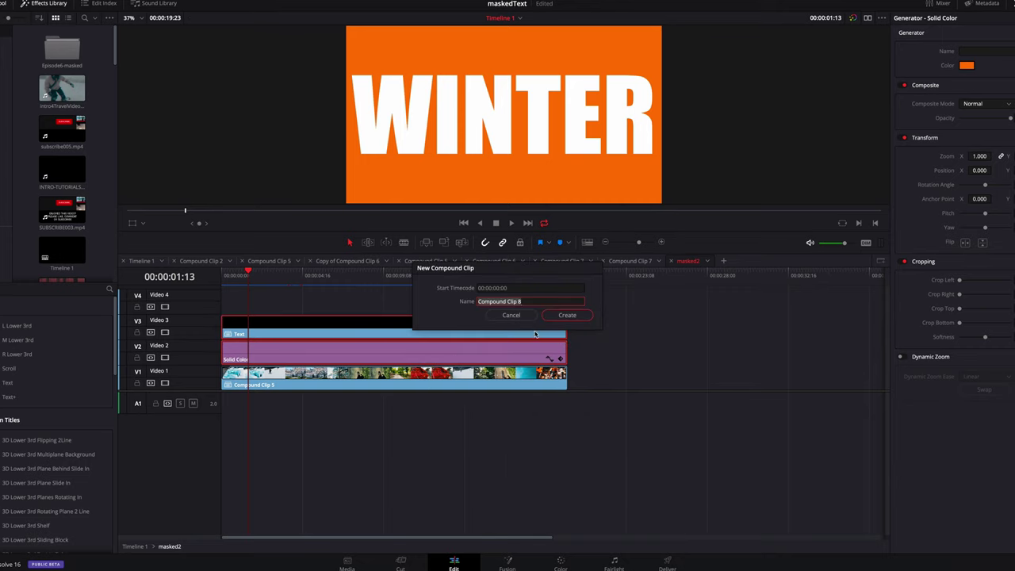
text(askedText)
click(568, 315)
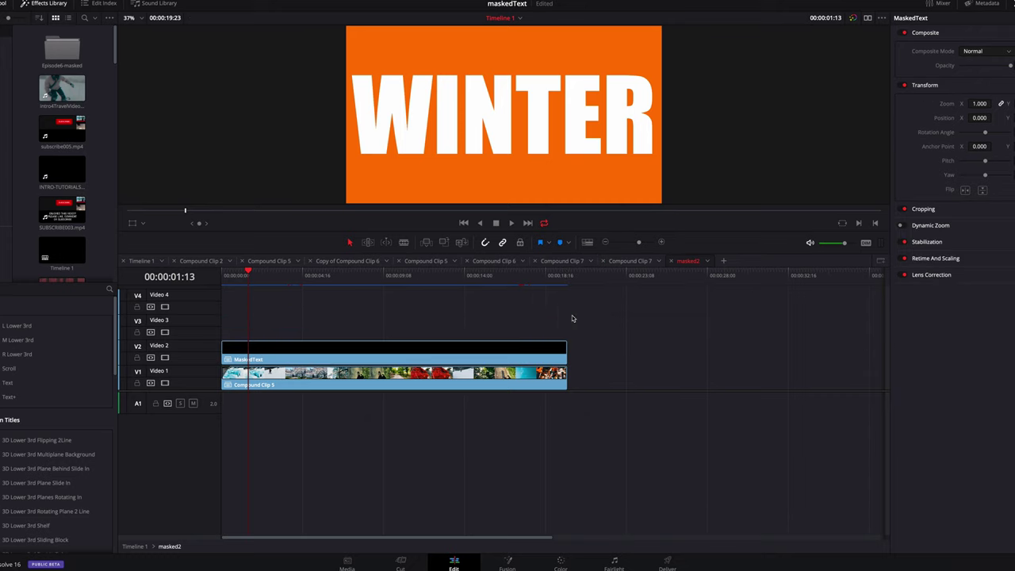
- Enable Render Cache Color Output on the MaskedText clip
right_click(346, 348)
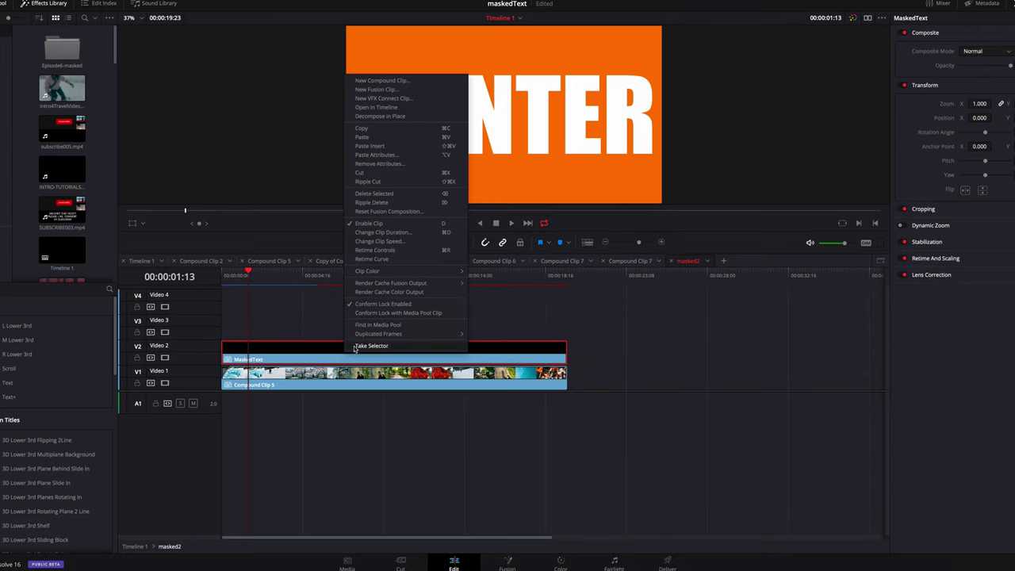
click(373, 292)
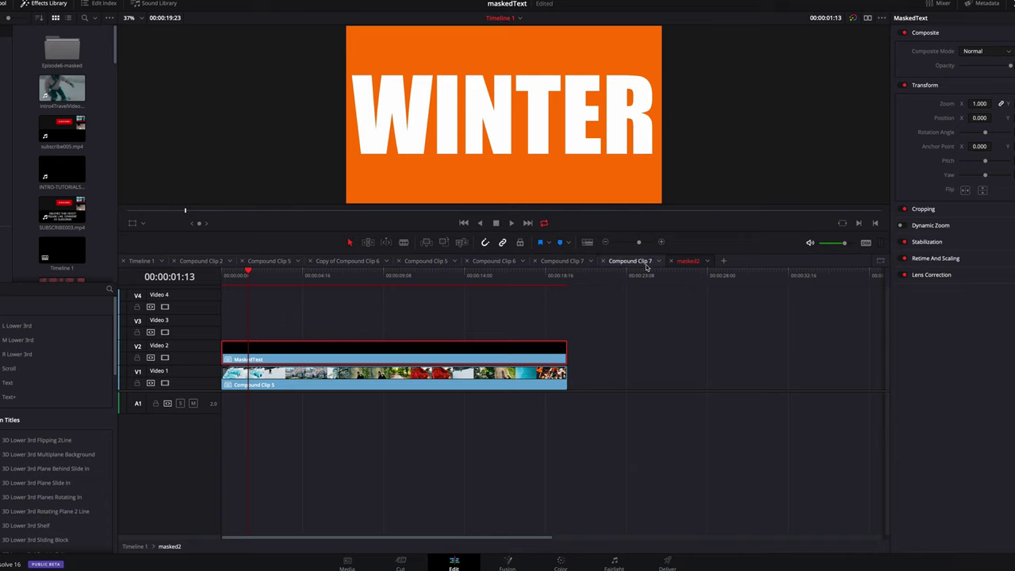
click(981, 52)
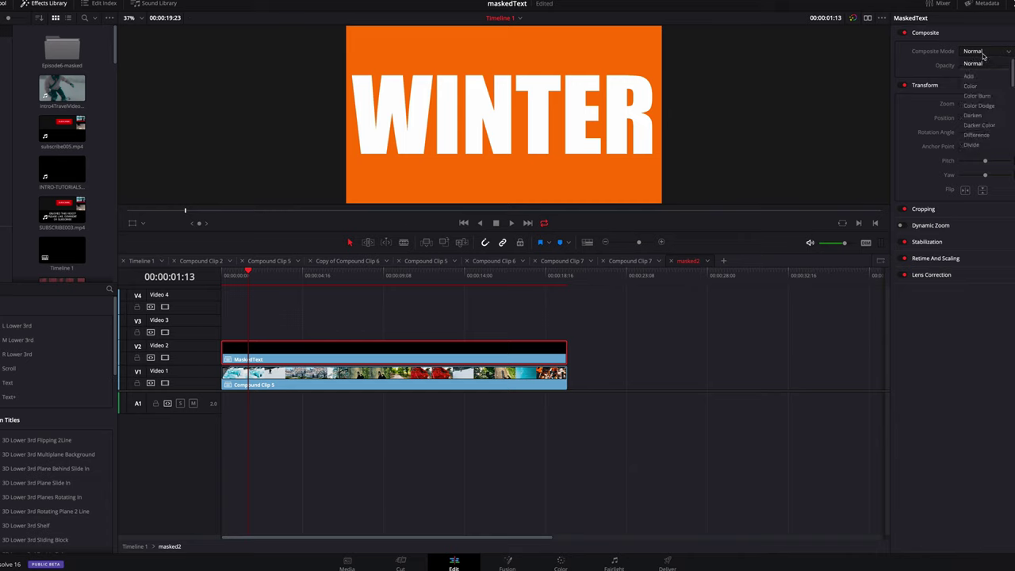
- Set the MaskedText composite mode to Darken and preview it over the SPRING section
click(980, 116)
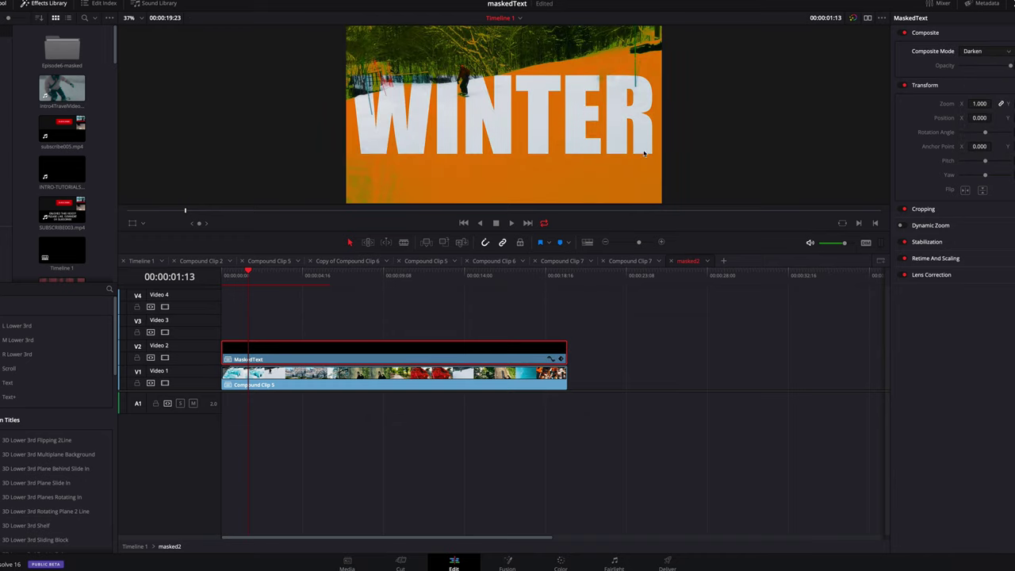
drag(249, 273, 332, 296)
key(space)
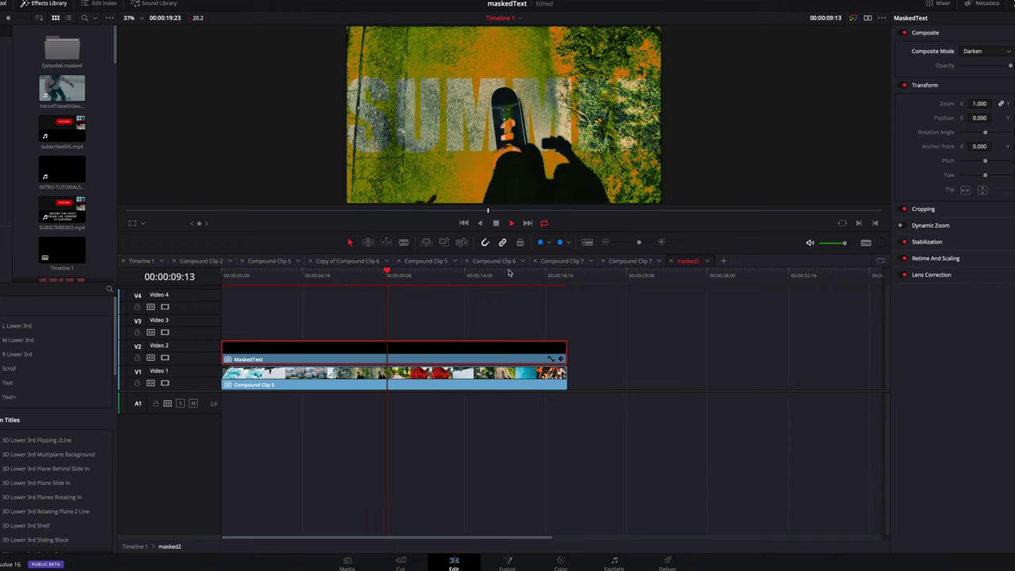
click(275, 281)
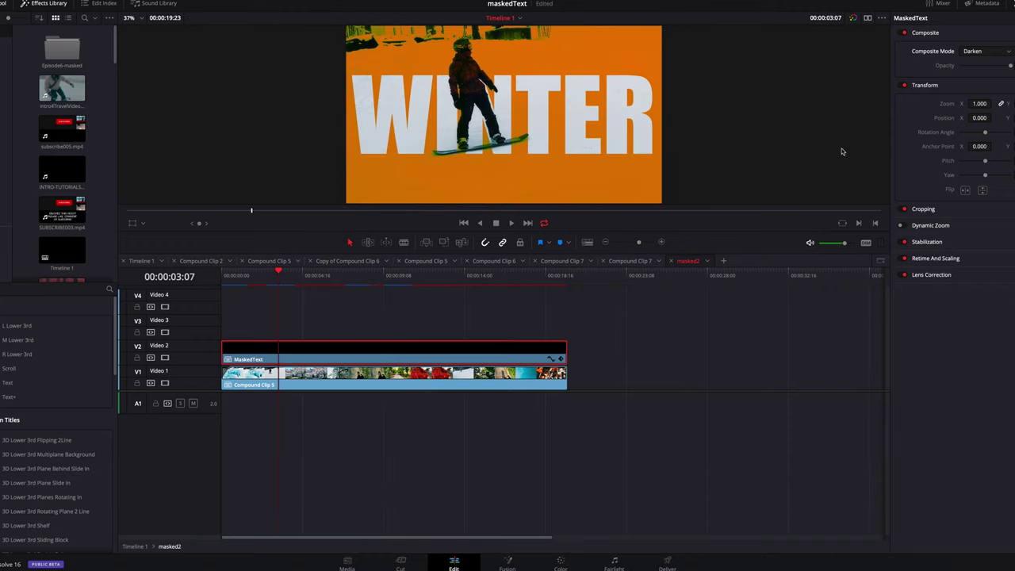
- Switch the composite mode to Screen and play back to the SUMMER frame
click(977, 56)
scroll(977, 119, down, 3)
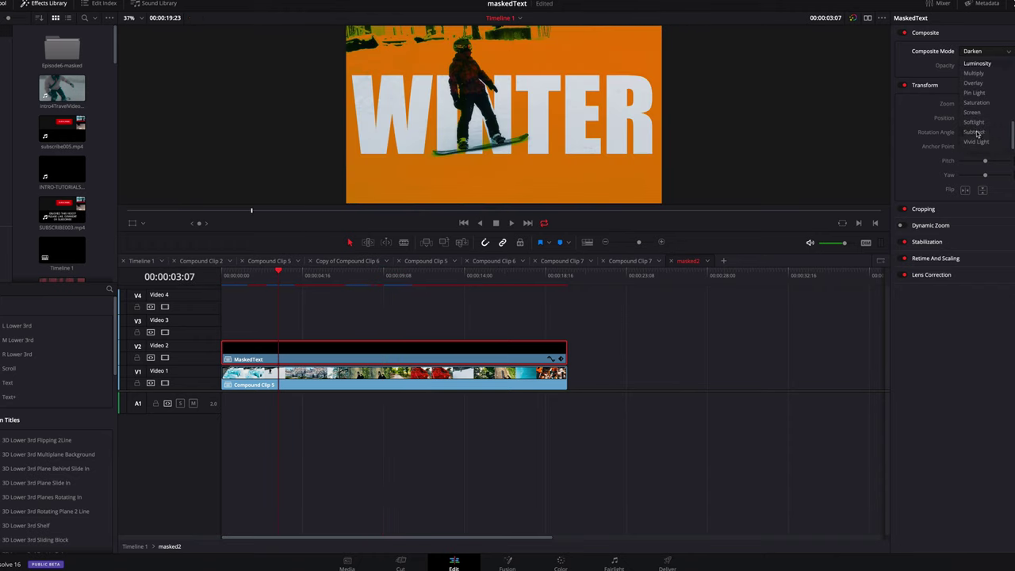
click(972, 111)
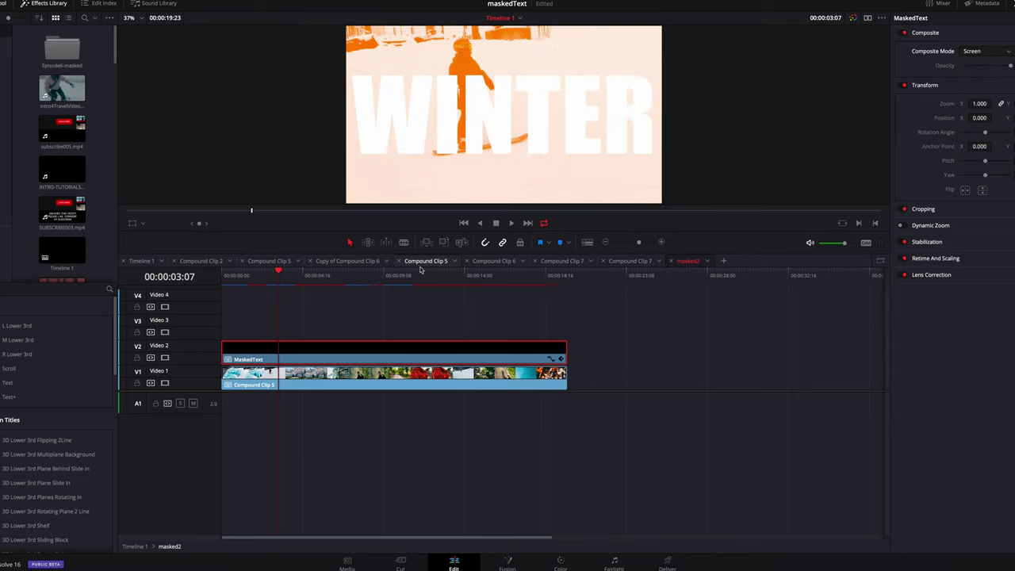
key(space)
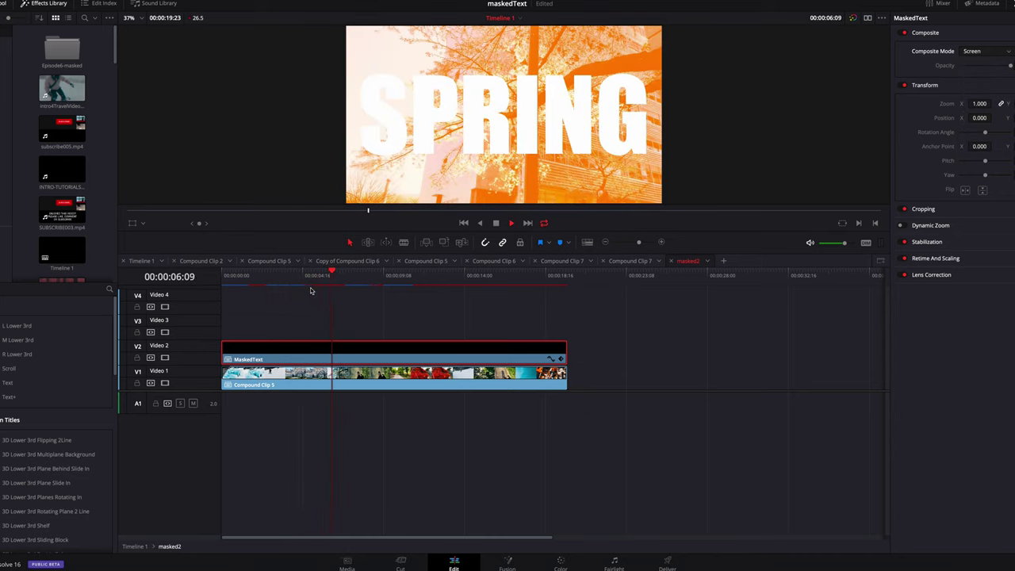
key(space)
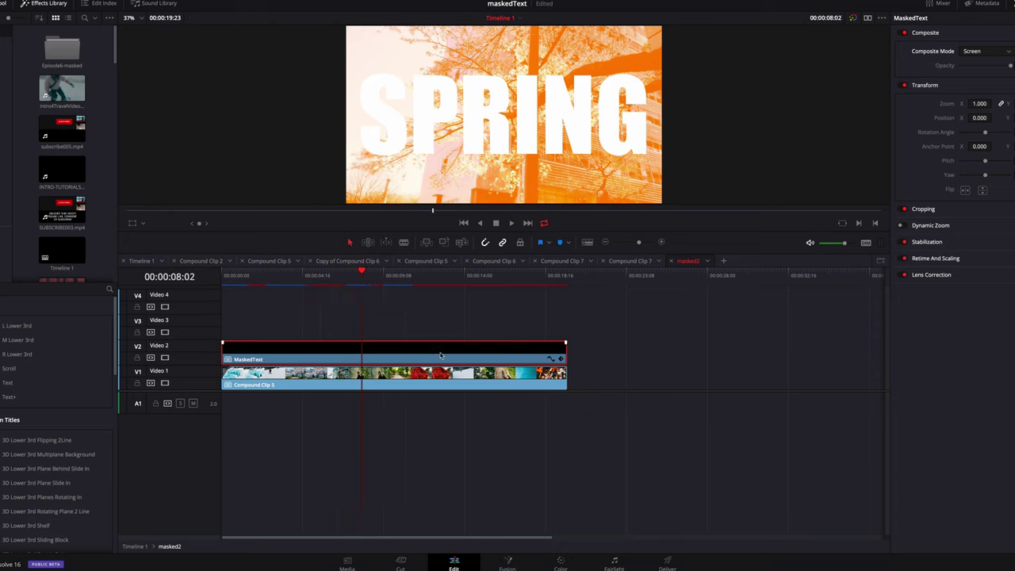
- Try the Vivid Light, Subtract and Softlight composite modes in turn
click(985, 50)
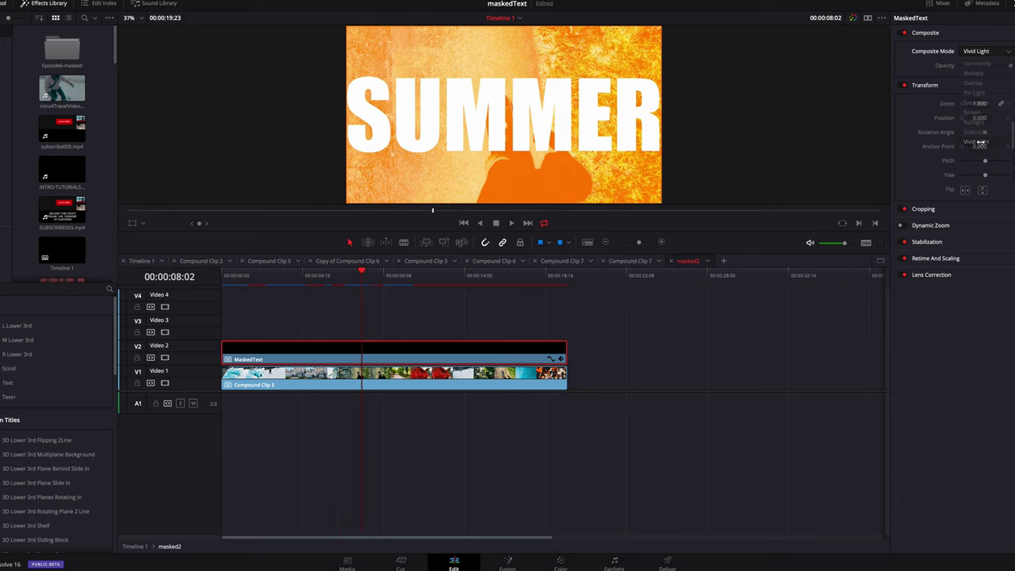
click(975, 137)
click(977, 51)
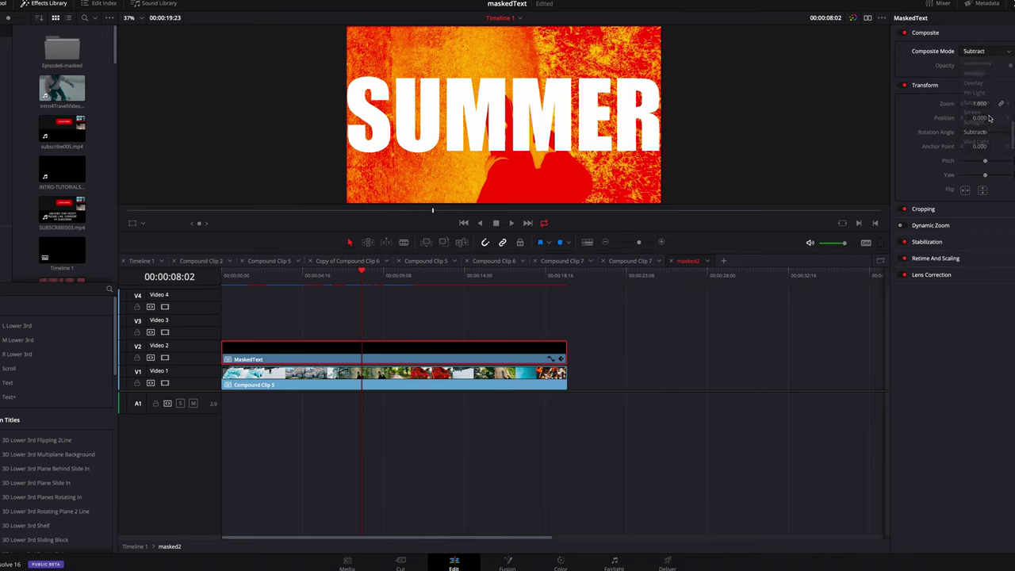
click(989, 132)
click(987, 53)
click(976, 123)
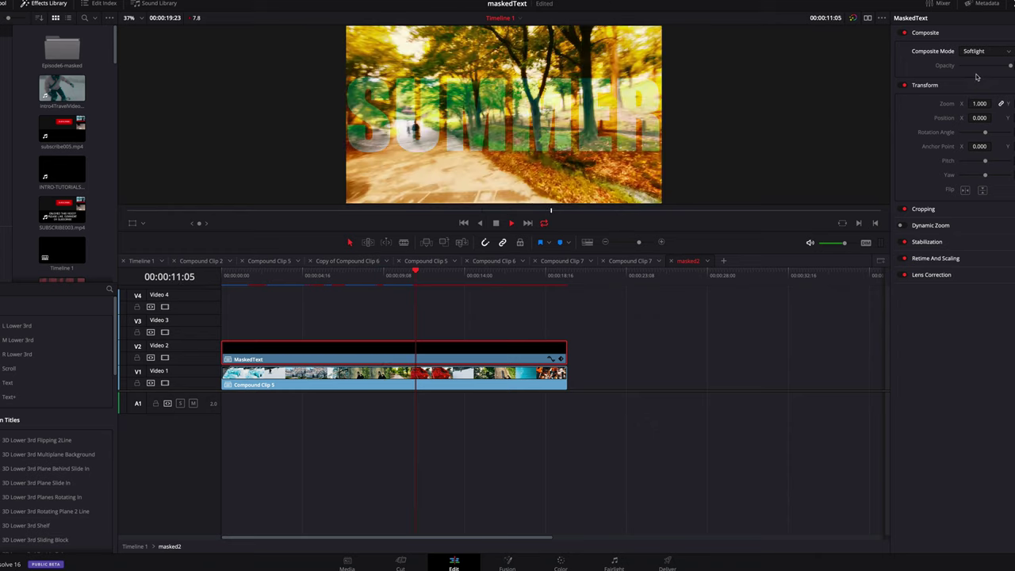
- Try the Overlay, Multiply, Difference and Darker Color composite modes
click(987, 51)
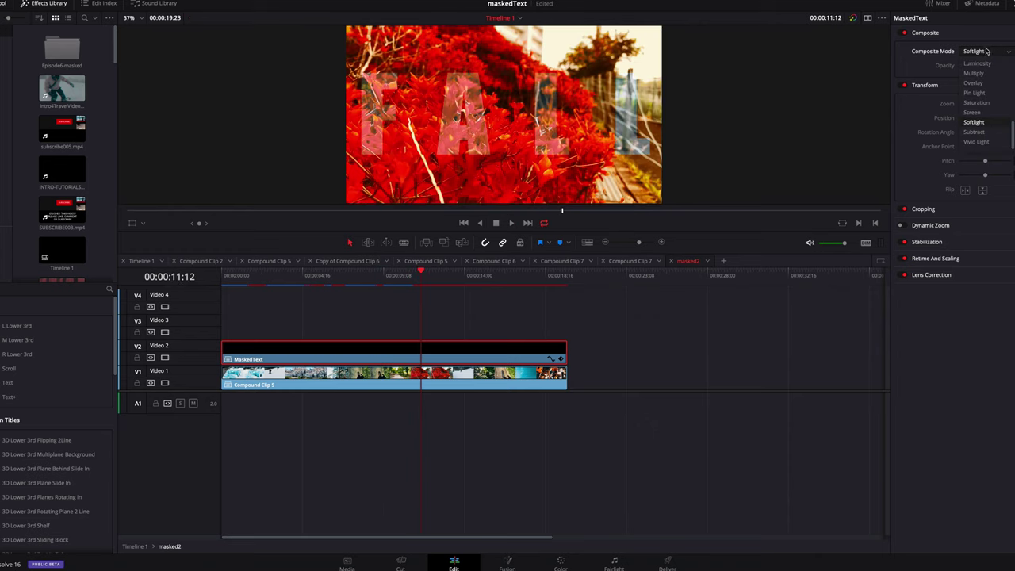
click(986, 89)
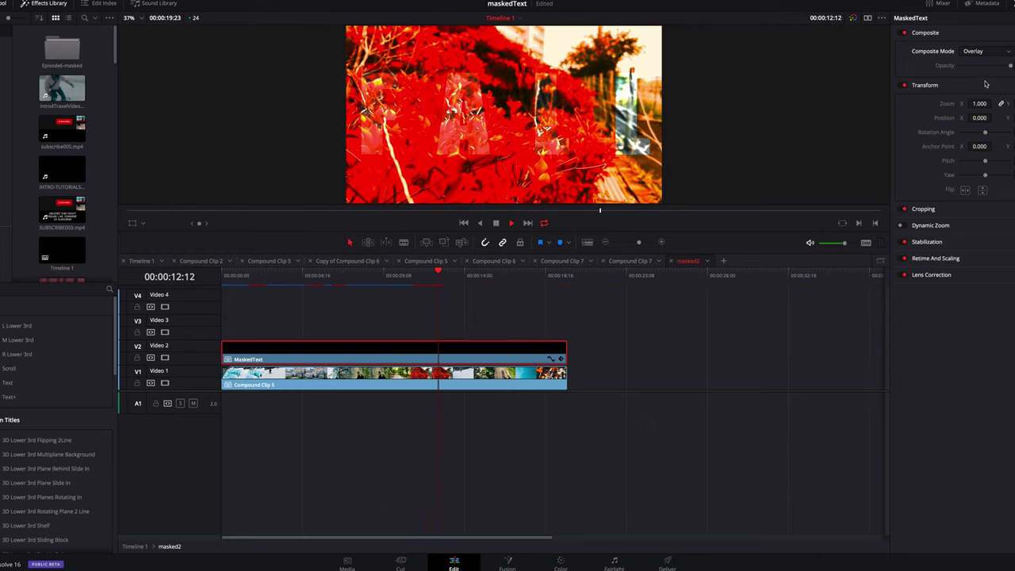
click(982, 51)
click(985, 74)
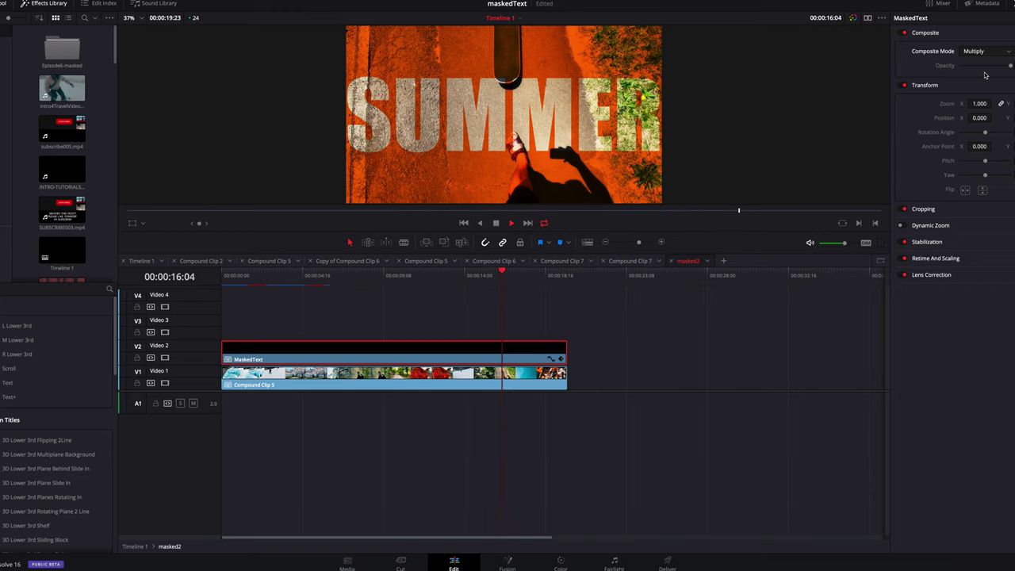
click(983, 51)
click(981, 73)
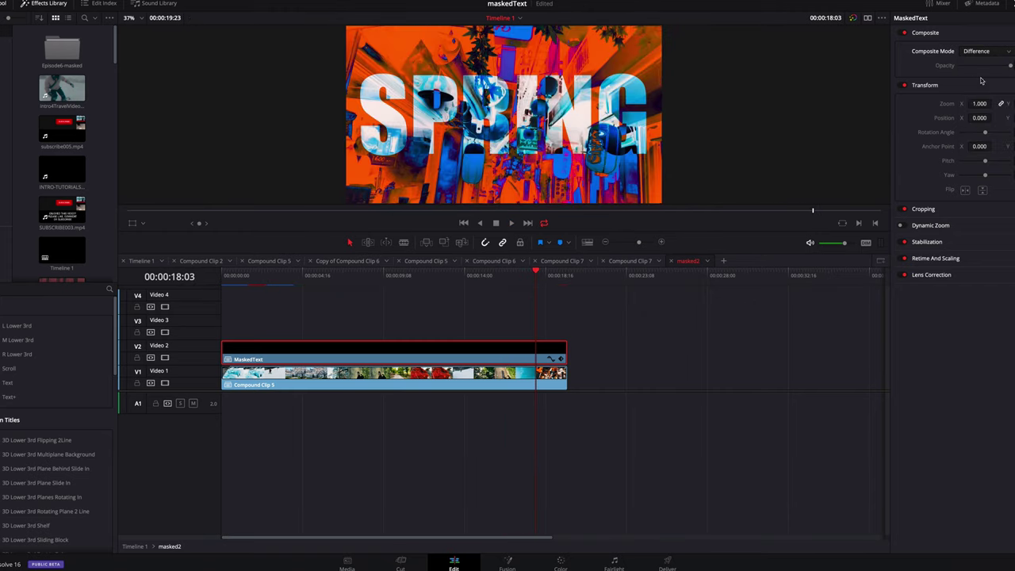
click(980, 51)
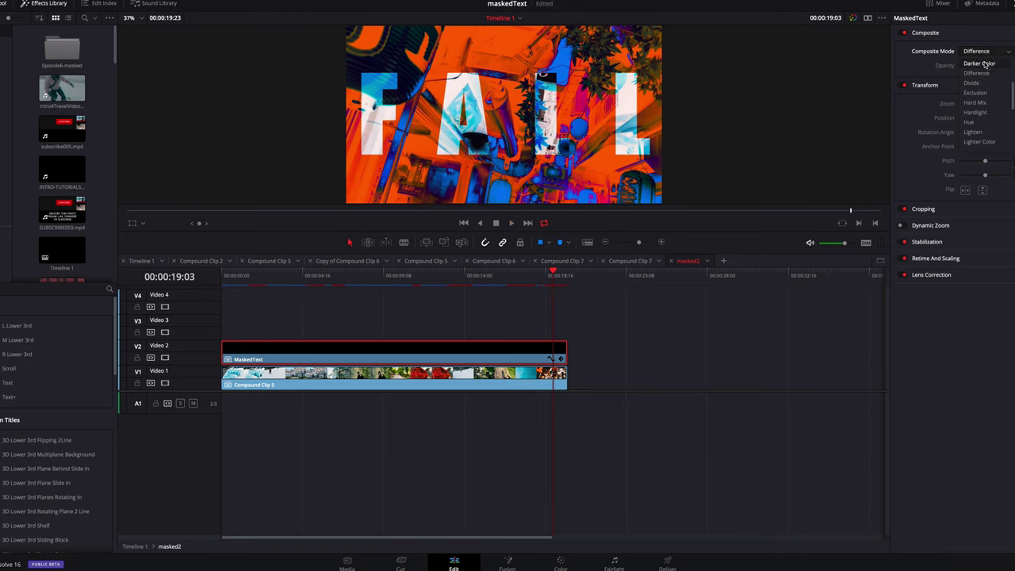
click(985, 56)
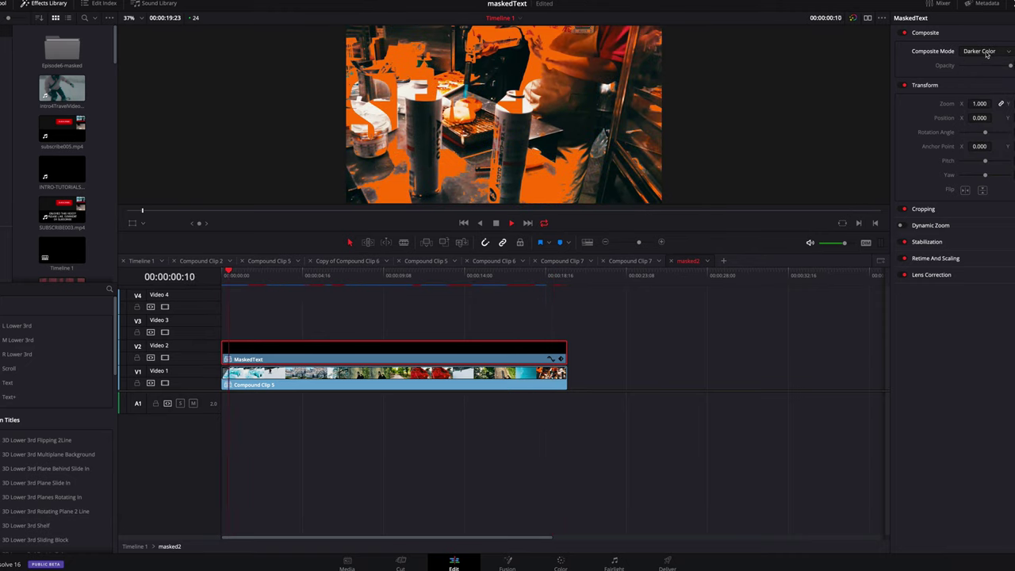
- Try Add, Color and Hard Mix, then return the composite mode to Normal
click(986, 53)
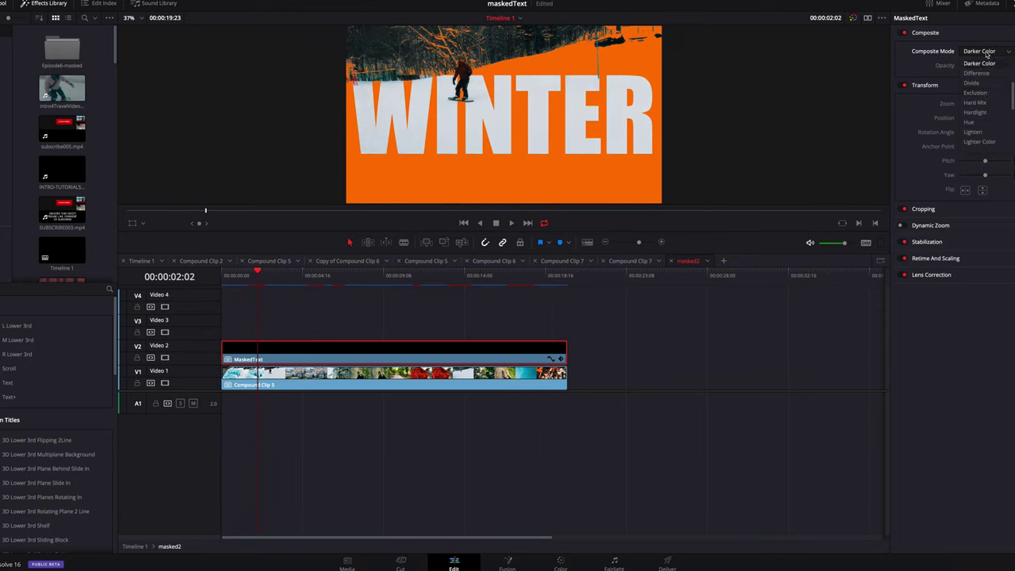
click(985, 77)
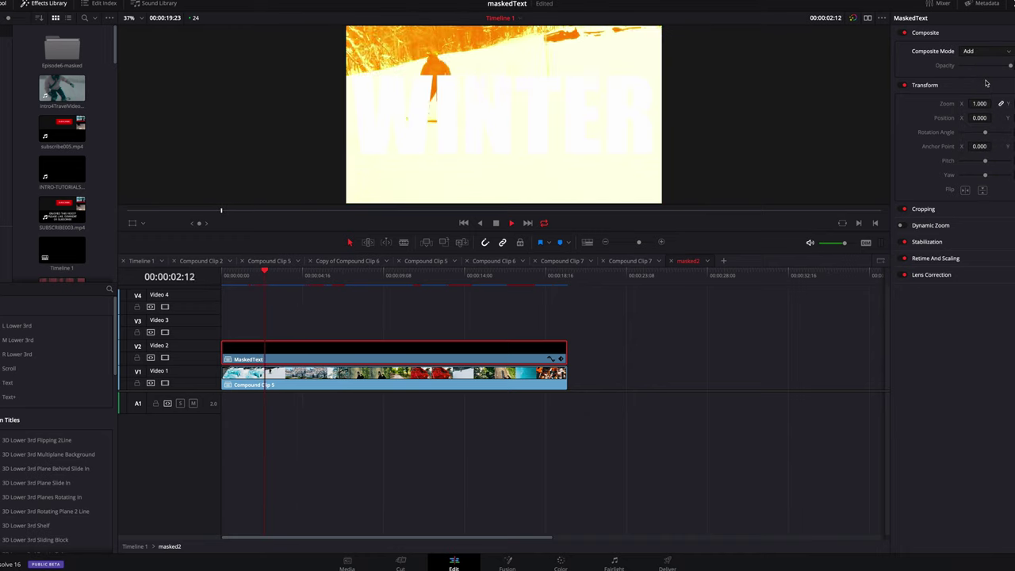
click(988, 52)
click(979, 86)
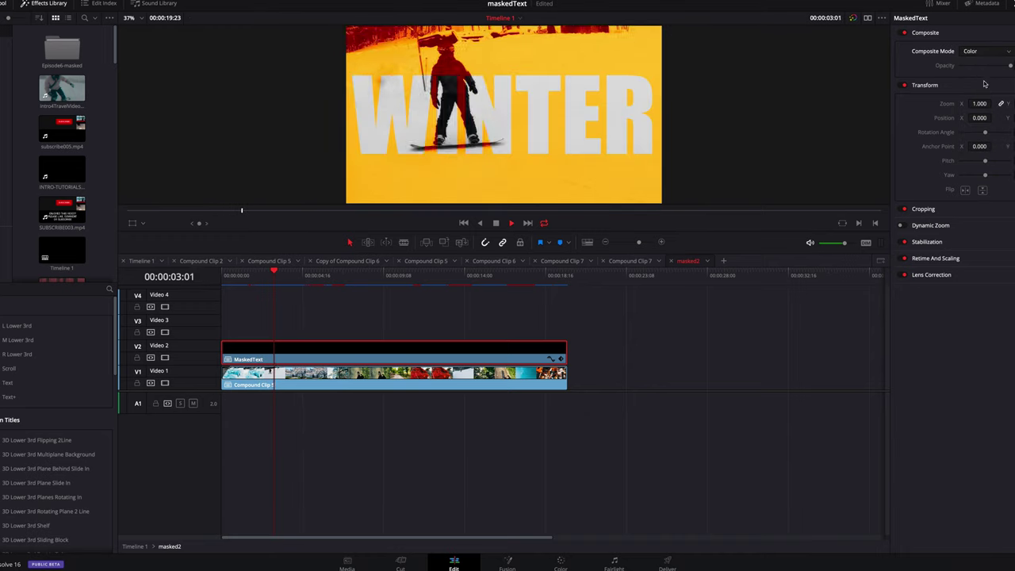
click(987, 54)
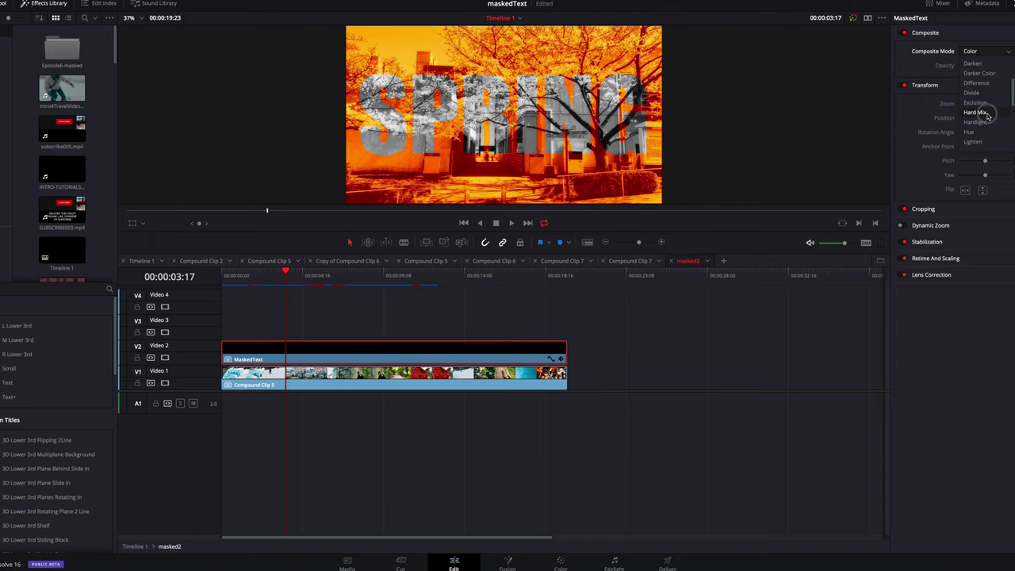
click(982, 118)
click(988, 53)
click(983, 65)
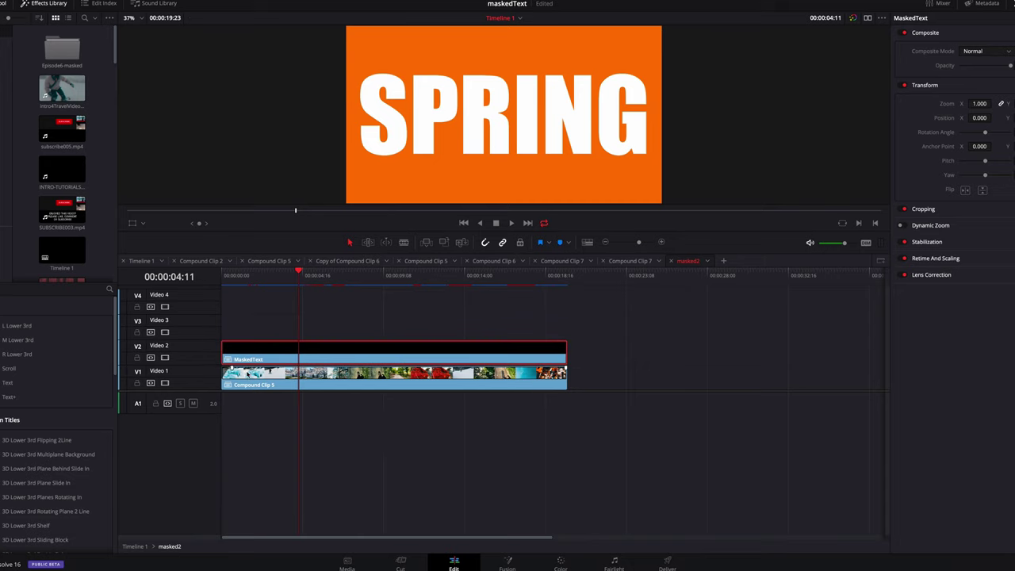
- On the Color page, add an Alpha Output and connect the SPRING node's alpha to it
key(shift+6)
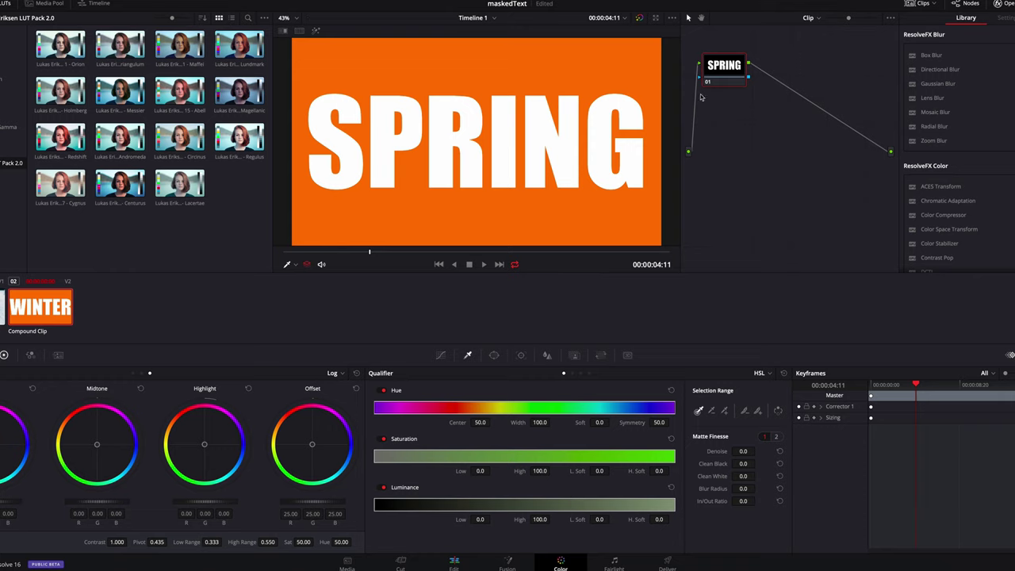
right_click(769, 144)
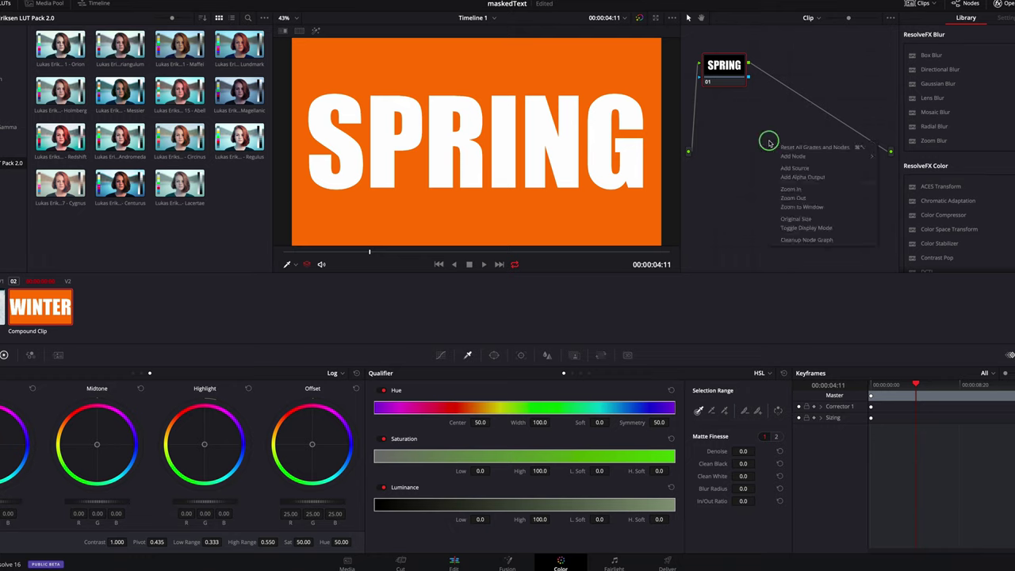
click(797, 179)
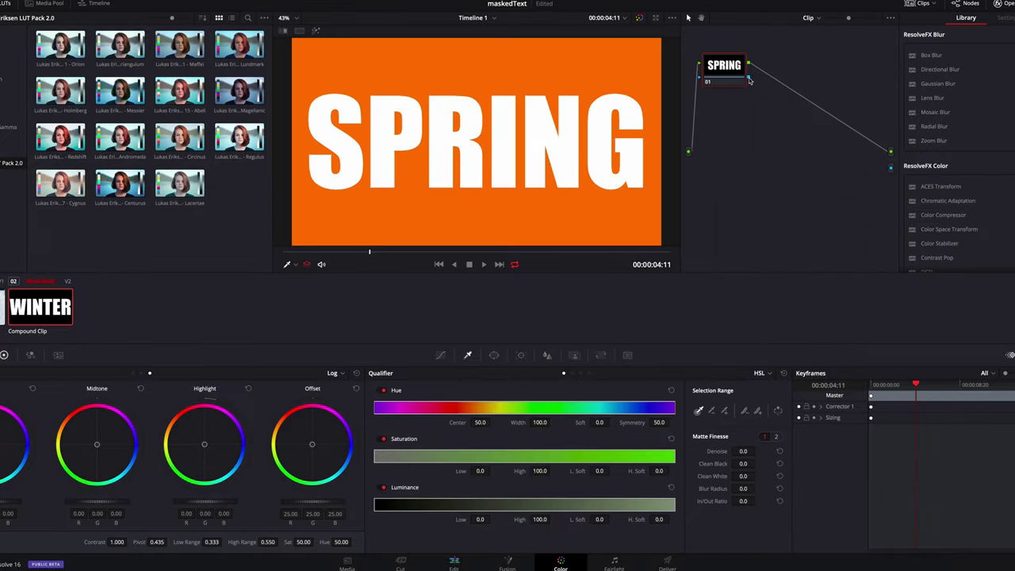
drag(749, 80, 892, 169)
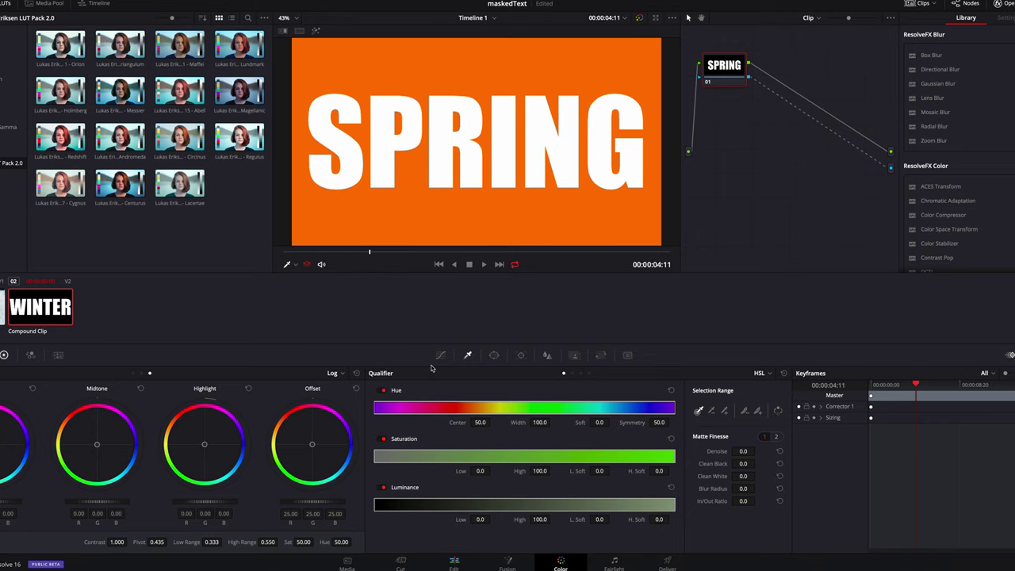
- Key out the orange background with the qualifier eyedropper, turn off highlight, and play back
click(440, 355)
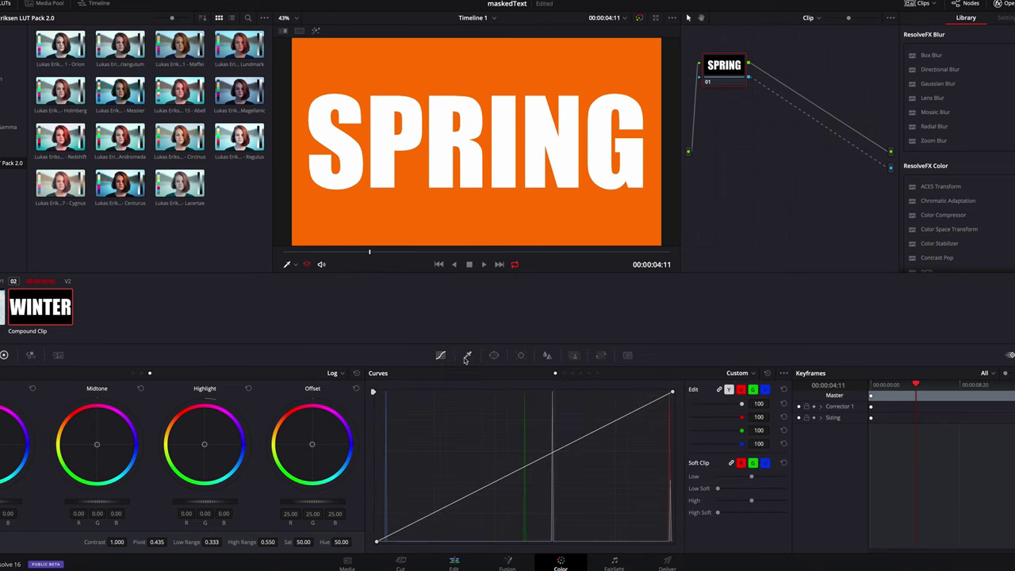
click(467, 356)
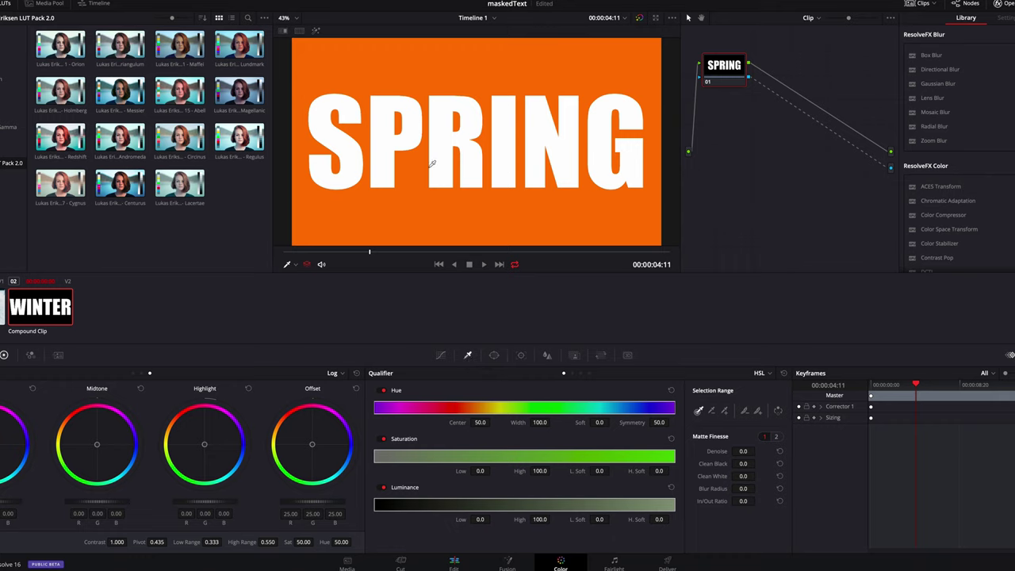
click(389, 142)
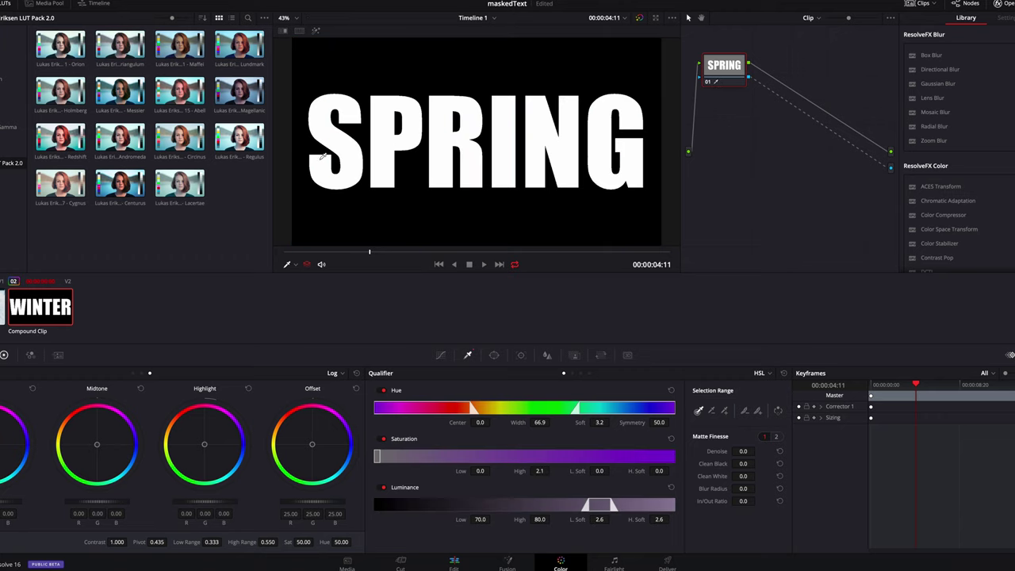
drag(338, 253, 496, 254)
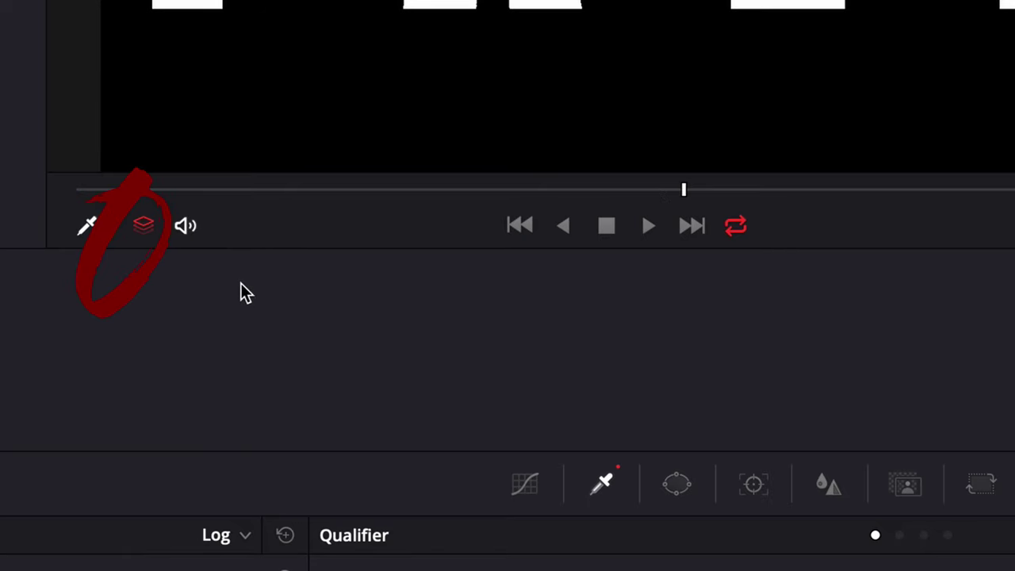
click(143, 226)
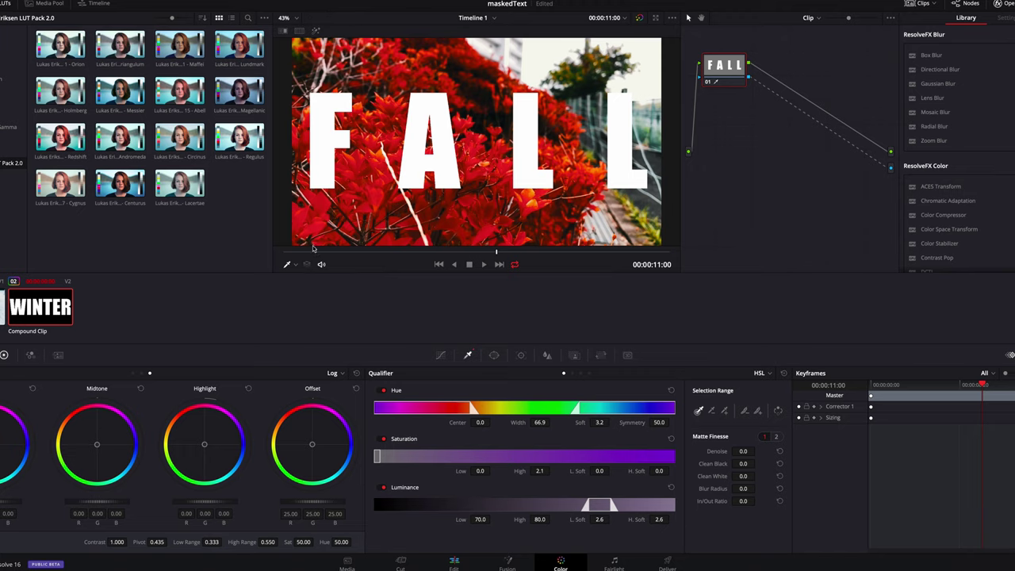
click(325, 253)
key(space)
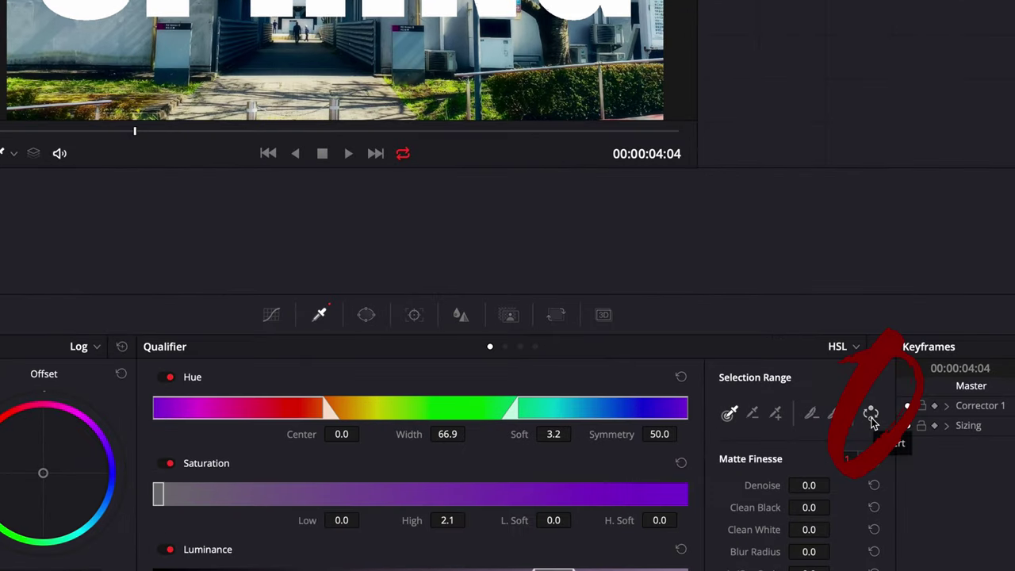
- Invert the qualifier key and raise Denoise and Clean Black to tidy the letter matte
click(870, 417)
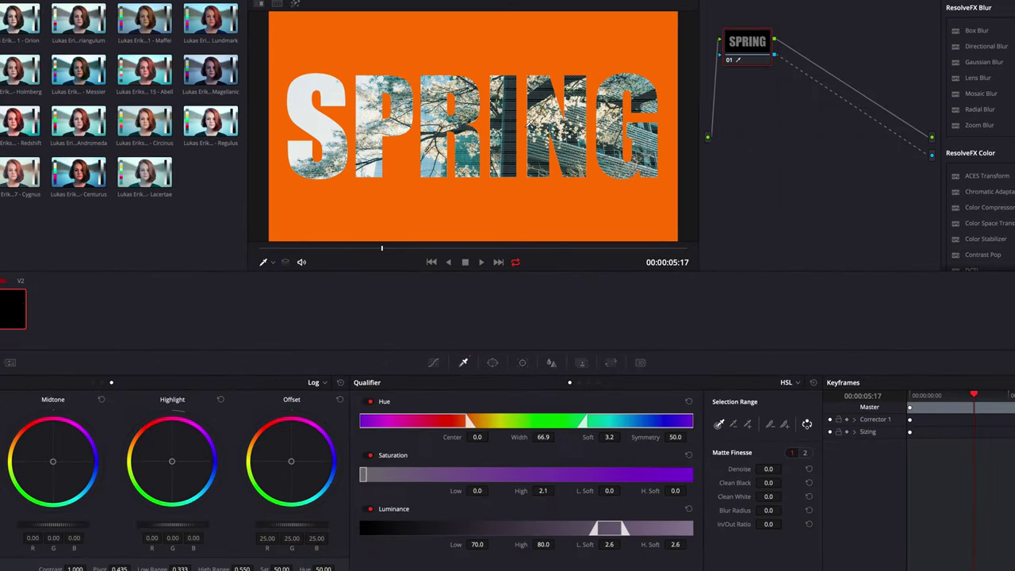
drag(763, 469, 789, 471)
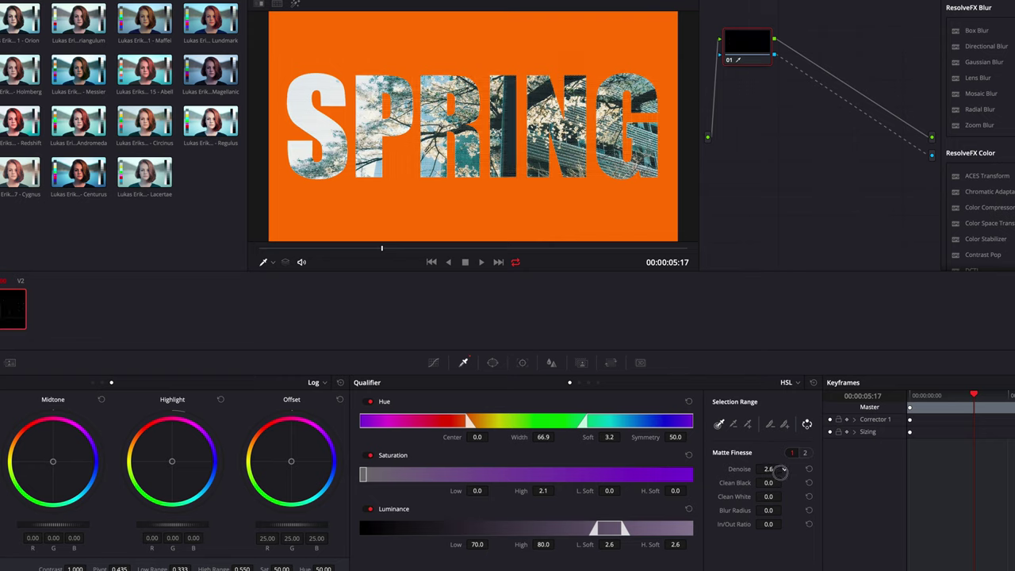
drag(714, 473, 684, 476)
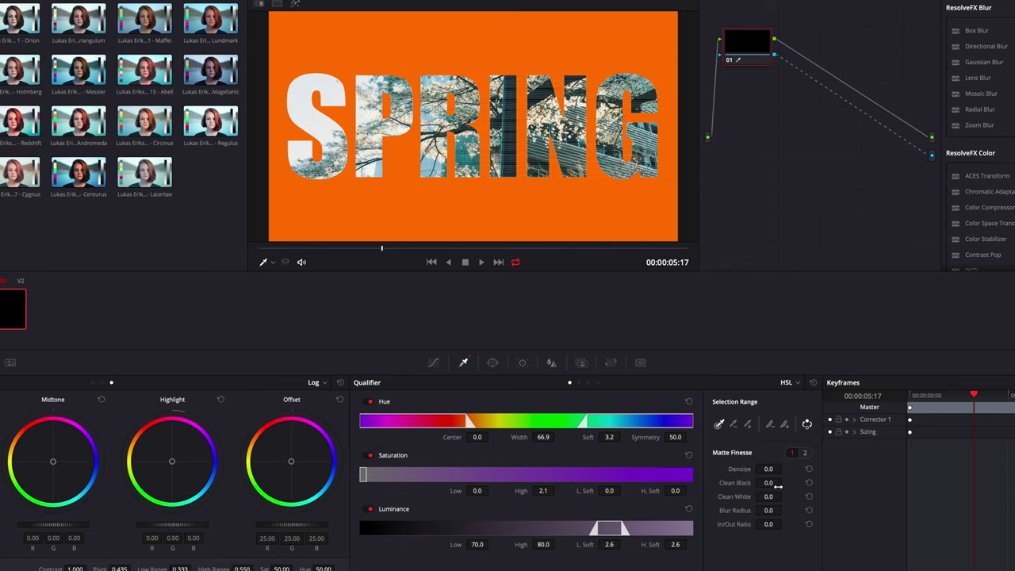
drag(768, 482, 785, 482)
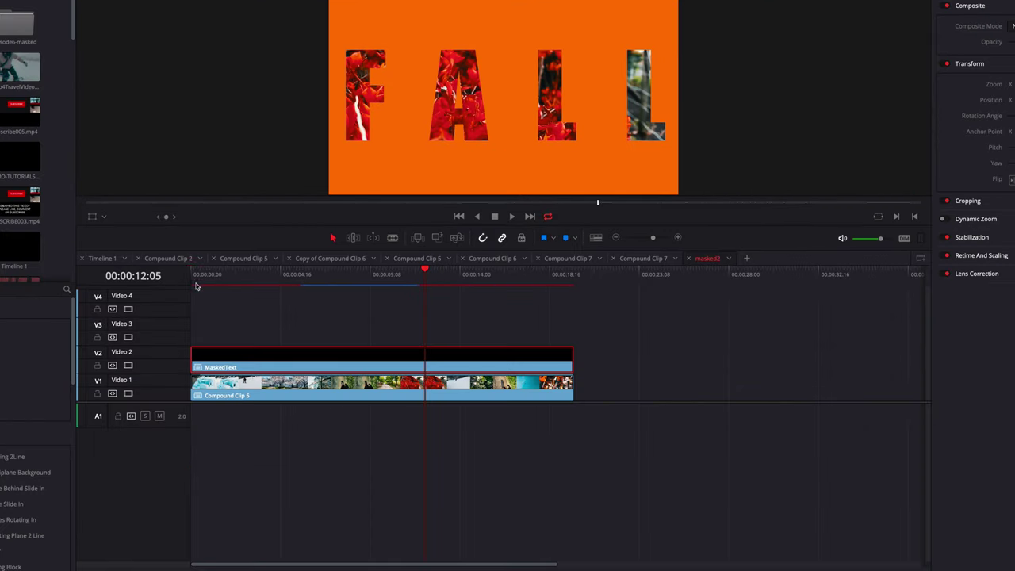
- Jump to the timeline start and play the finished masked season titles
key(Home)
key(space)
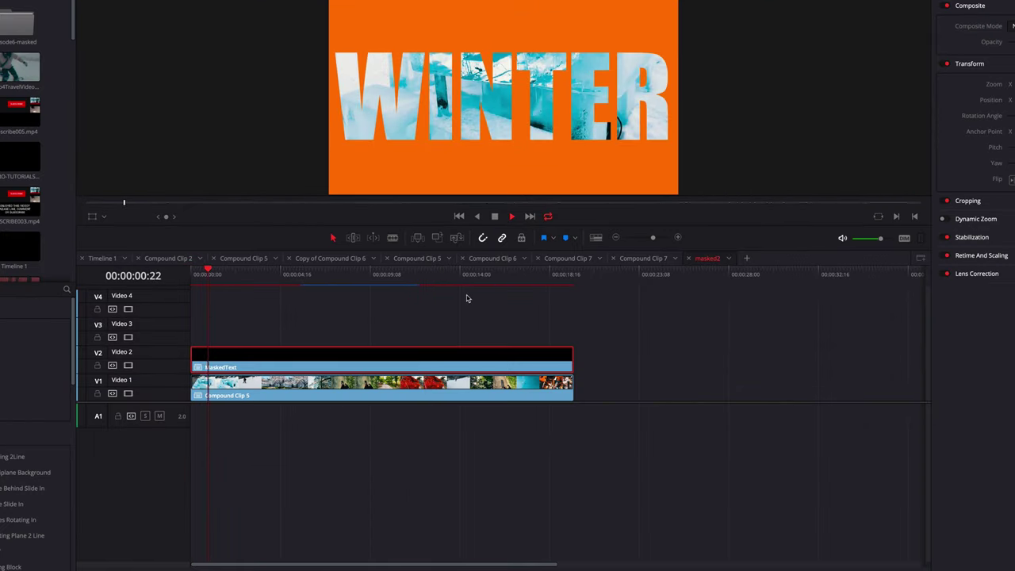